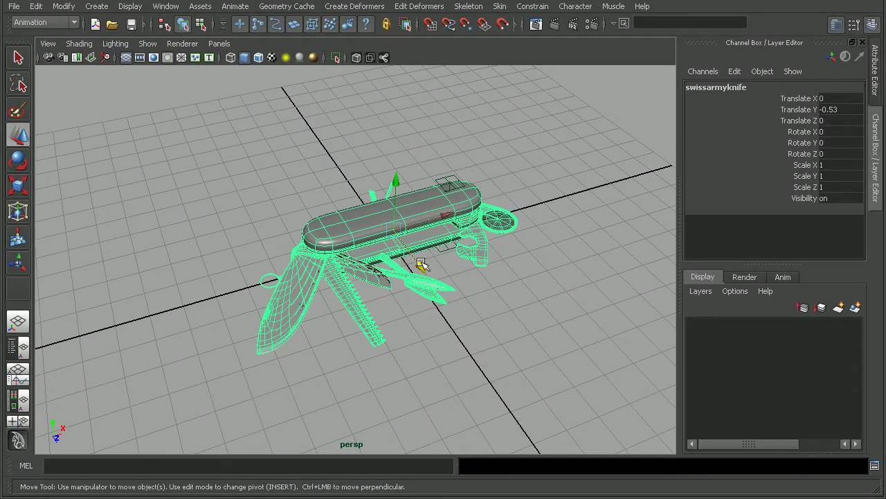
Step: Try to move the Swiss army knife model along the Z axis
left_click_drag(421, 264, 420, 235)
left_click_drag(506, 252, 446, 250, "alt")
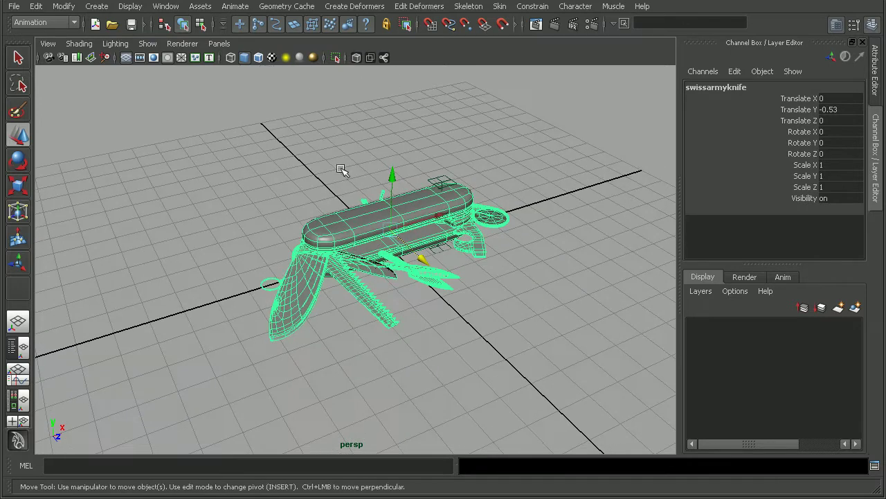
left_click_drag(531, 290, 488, 290, "alt")
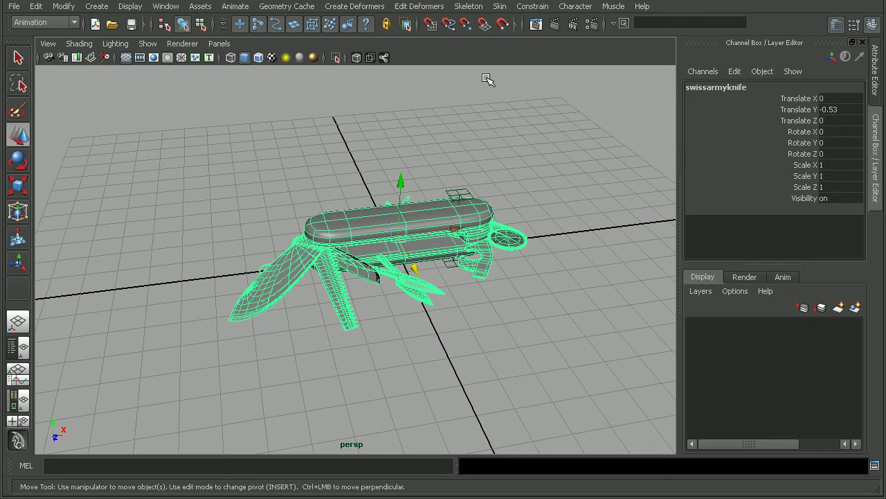
left_click_drag(435, 181, 447, 169, "alt")
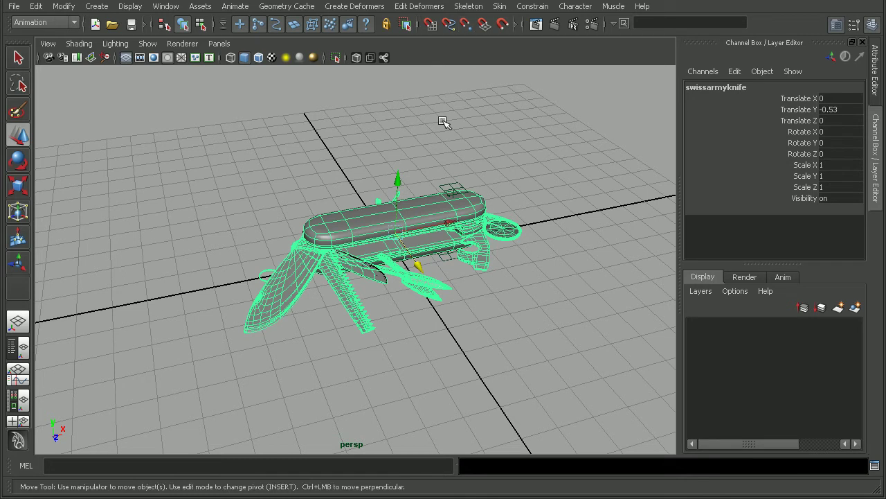
left_click_drag(420, 264, 438, 278)
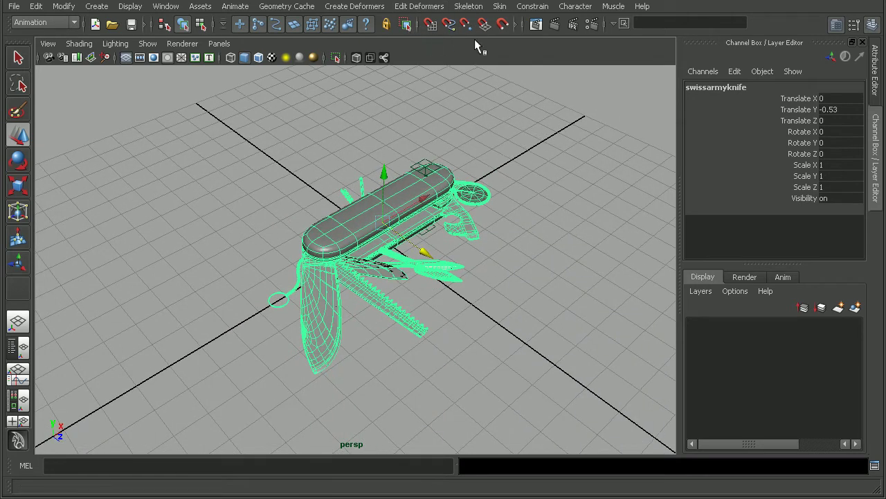
Step: Move the knife along Z to -0.076 using grid snapping, and turn the snapping back off
left_click(428, 25)
left_click_drag(416, 248, 407, 151)
left_click(429, 24)
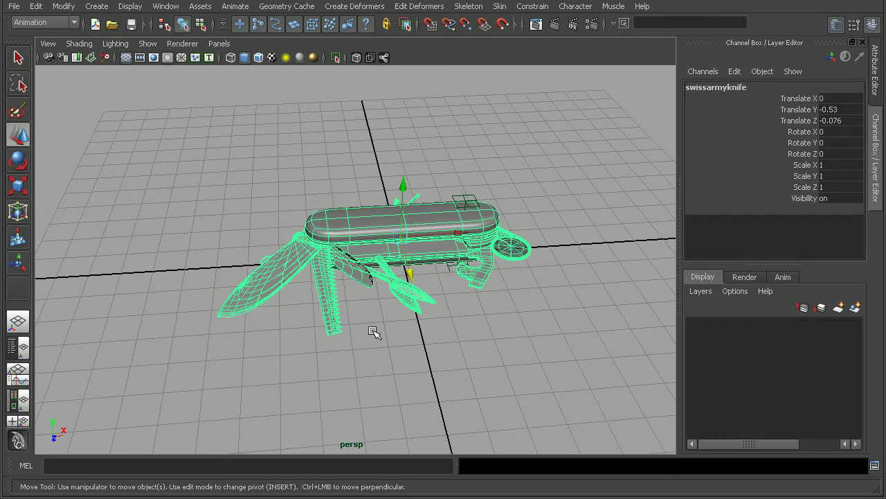
mouse_move(375, 330)
left_mouse_down("alt")
mouse_move(415, 332)
mouse_move(386, 336)
left_mouse_up("alt")
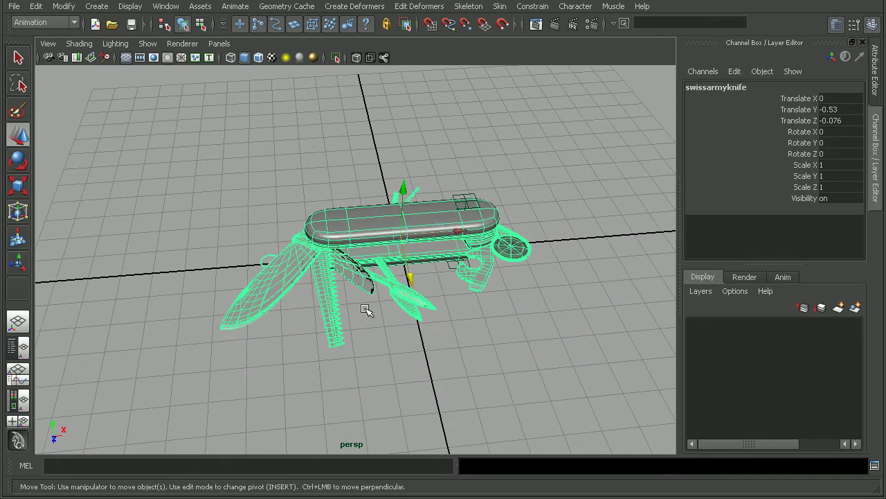
Step: Open the Move Tool settings and move the knife one discrete step along Z to 0.924
double_click(19, 137)
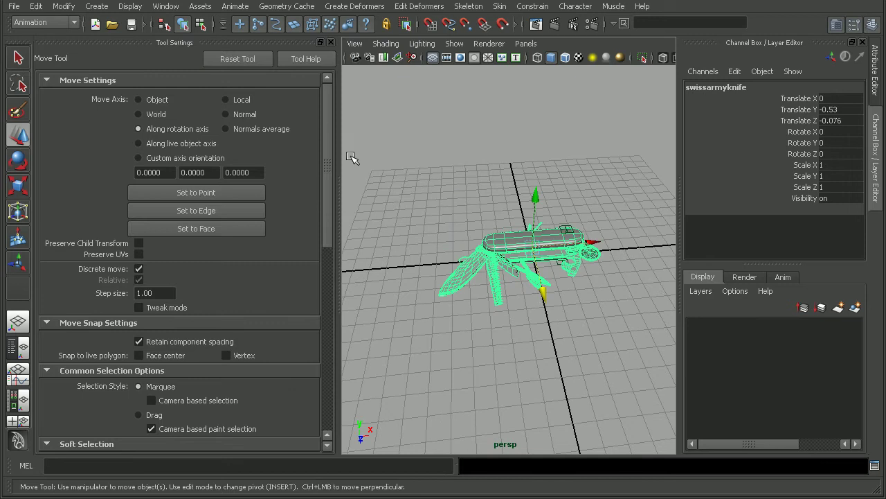
right_click_drag(430, 232, 584, 283, "alt")
left_click_drag(584, 283, 568, 280, "alt")
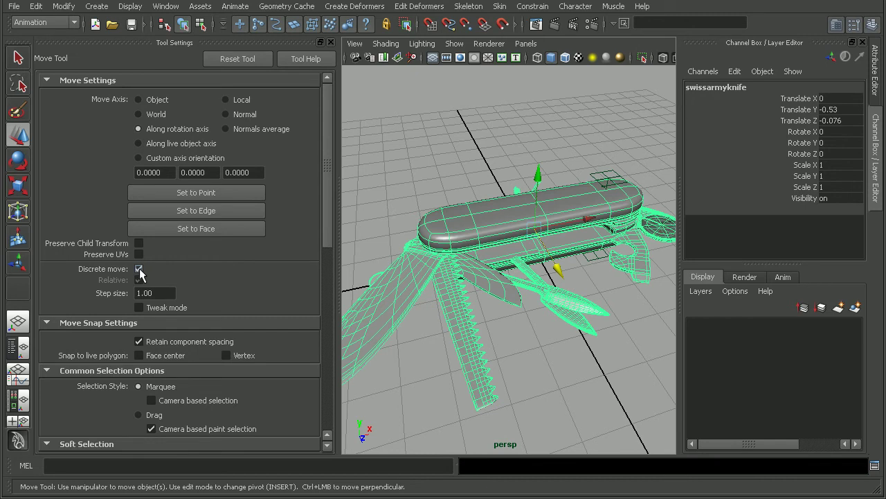
left_click_drag(558, 269, 560, 293)
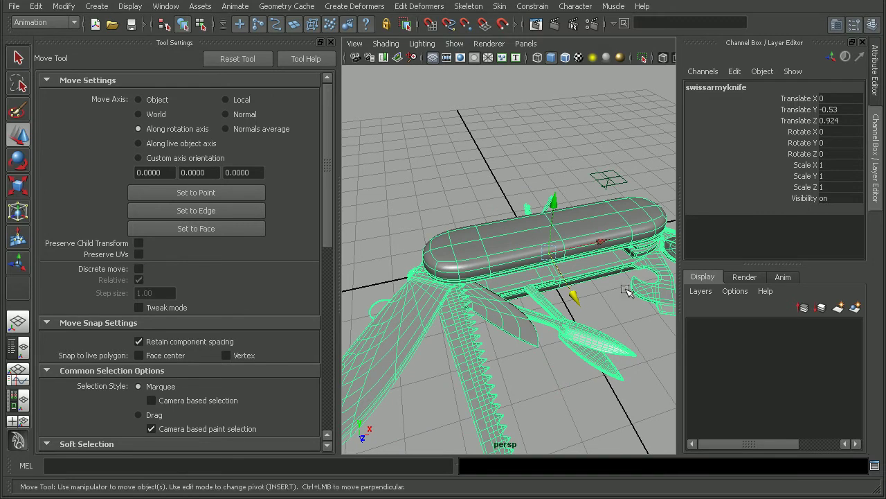
Step: Try moving the knife freely along Z without discrete stepping, undo that move and re-enable Discrete move
left_click_drag(573, 295, 597, 368)
key("ctrl+z")
key("ctrl+z")
key("ctrl+z")
key("ctrl+z")
key("ctrl+z")
key("ctrl+z")
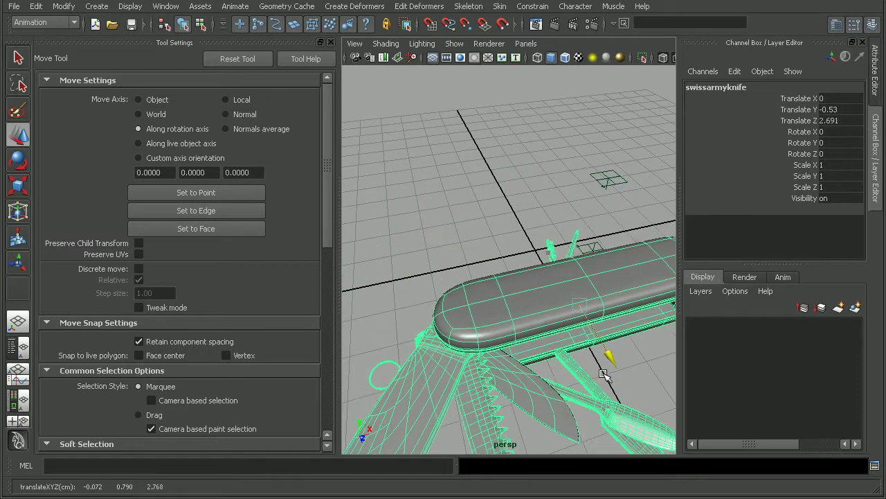
left_click(138, 269)
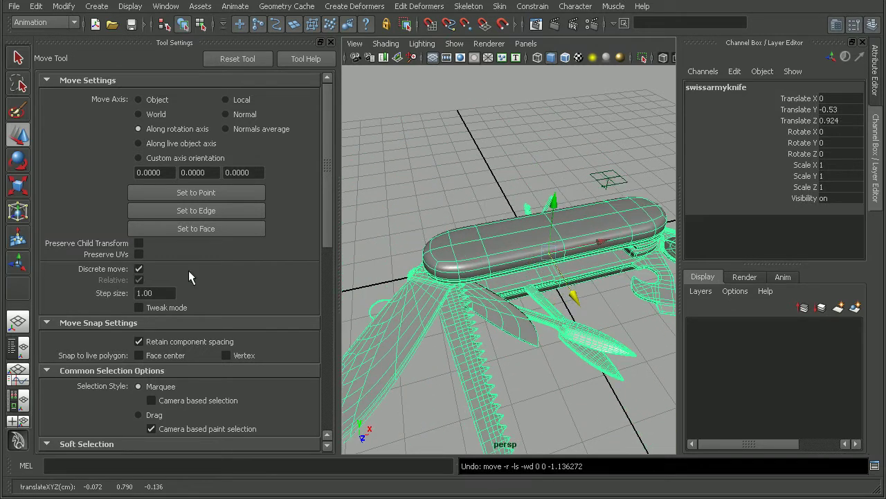
Step: Set the Move Tool's discrete step size to 12.00
scroll(522, 231, "down", 5)
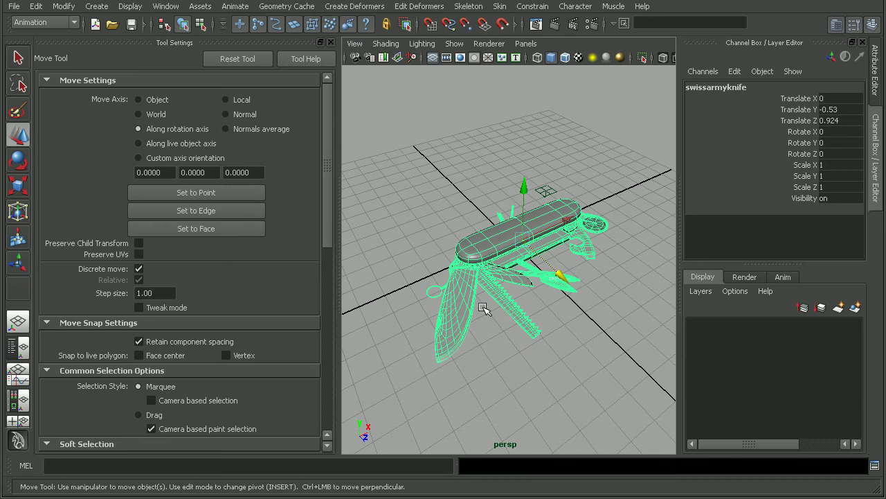
middle_click_drag(517, 292, 504, 264, "alt")
scroll(504, 264, "down", 4)
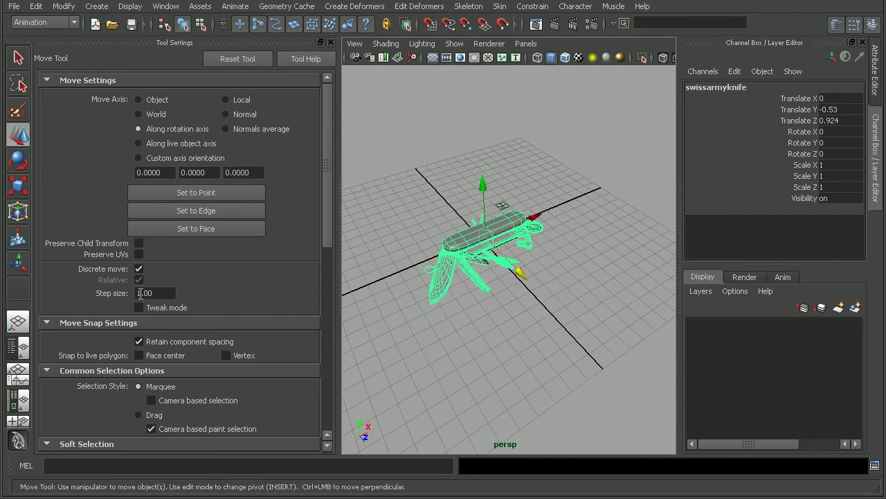
type("12.00")
scroll(485, 280, "down", 3)
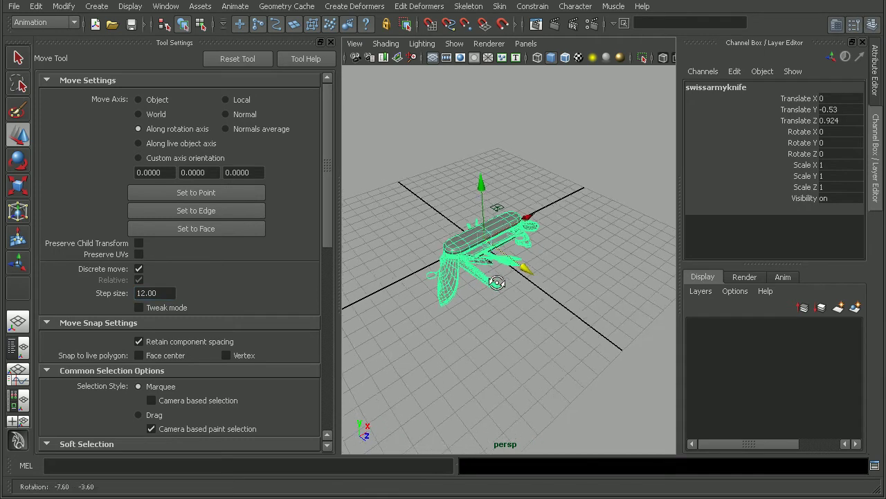
Step: Move the knife one large discrete step along Z to 12.924, and return it to 0.924
mouse_move(498, 255)
left_mouse_down()
mouse_move(537, 272)
mouse_move(649, 356)
mouse_move(435, 253)
mouse_move(643, 360)
mouse_move(488, 268)
left_mouse_up()
middle_click_drag(467, 266, 469, 267, "alt")
right_click_drag(469, 266, 695, 300, "alt")
middle_click_drag(505, 277, 602, 312, "alt")
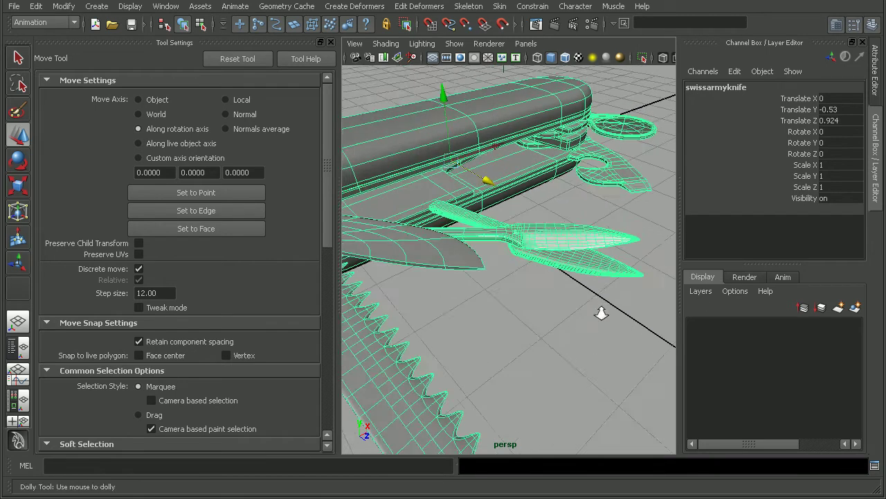
right_click_drag(601, 312, 457, 283, "alt")
left_click_drag(528, 254, 714, 371)
middle_click_drag(554, 325, 479, 311, "alt")
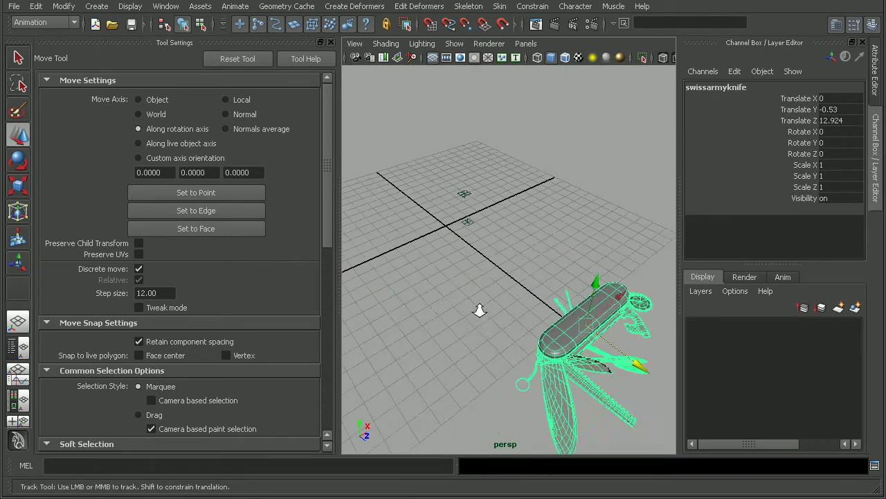
right_click_drag(478, 310, 454, 315, "alt")
left_click_drag(583, 316, 489, 257)
middle_click_drag(546, 263, 582, 311, "alt")
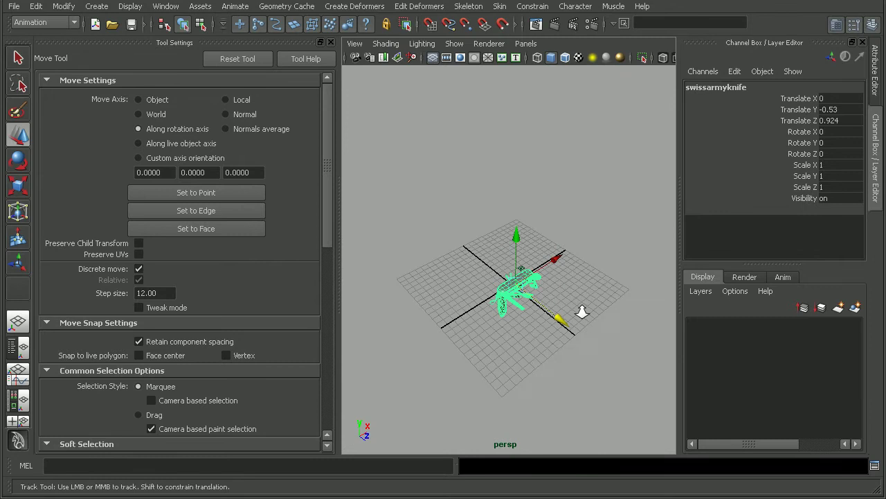
Step: Reset the Move Tool settings to their defaults and enable Discrete move
right_click_drag(581, 311, 607, 390, "alt")
middle_click_drag(607, 390, 583, 232, "alt")
right_click_drag(583, 232, 493, 206, "alt")
middle_click_drag(515, 310, 526, 248, "alt")
left_click_drag(527, 248, 509, 258, "alt")
left_click(239, 59)
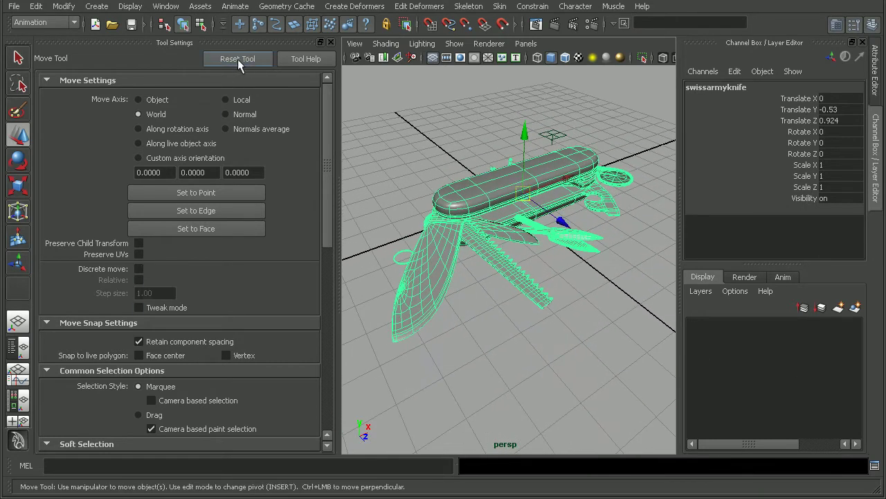
left_click(140, 268)
Step: Try moving the knife along the Z axis in discrete steps with Relative off
left_click_drag(557, 219, 514, 277)
left_click_drag(535, 207, 558, 242)
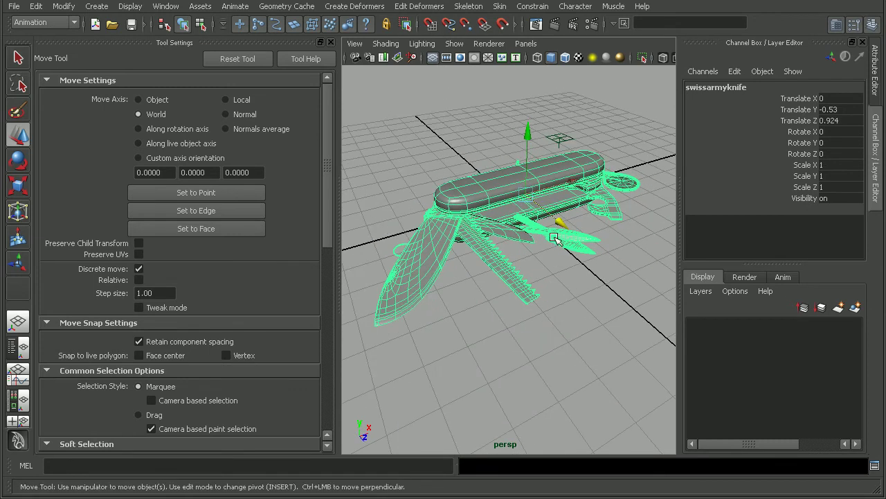
right_click_drag(558, 242, 483, 225, "alt")
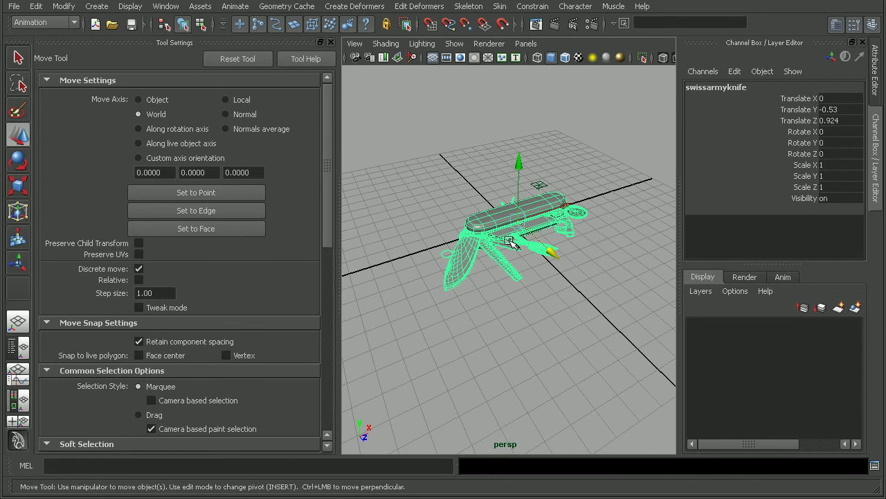